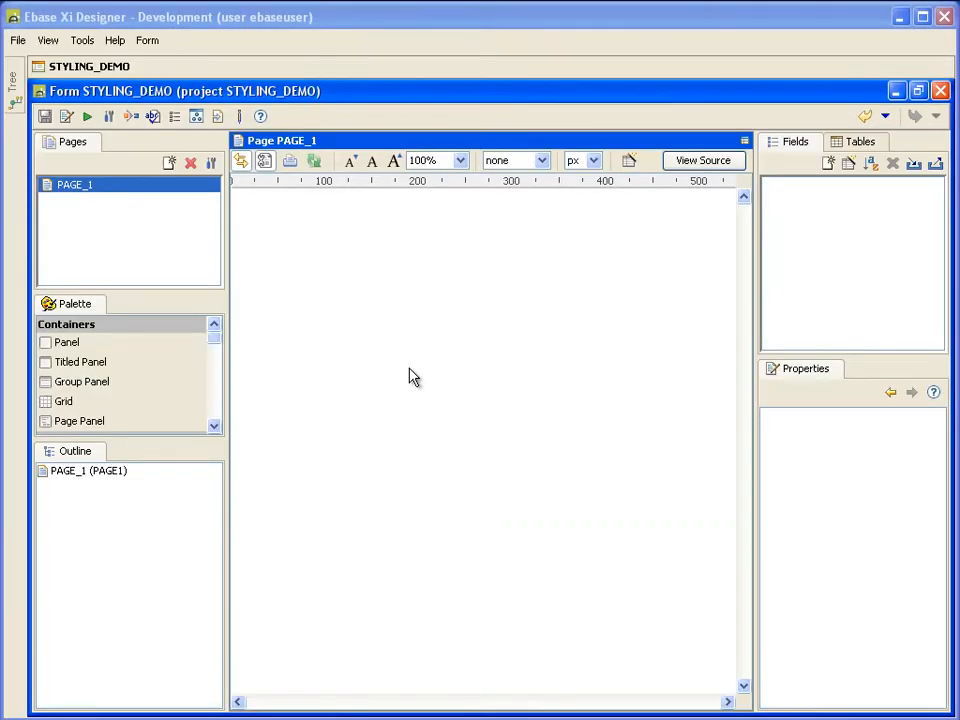
# Set the presentation template of the STYLING_DEMO form to TEMPLATE_DEMO in the form properties.
pyautogui.click(65, 118)
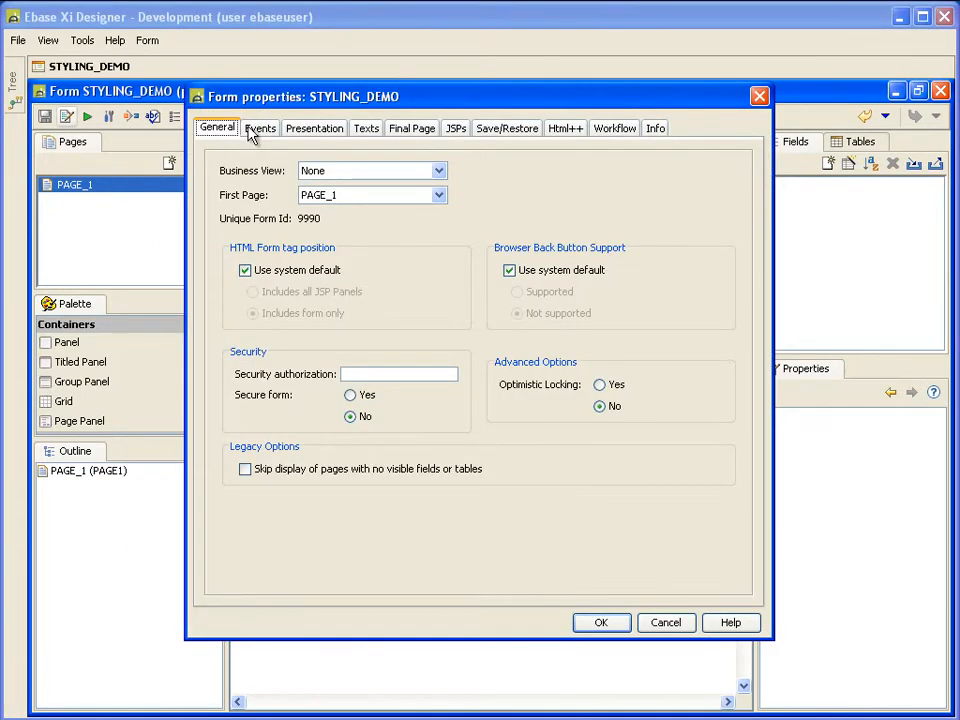
pyautogui.click(296, 132)
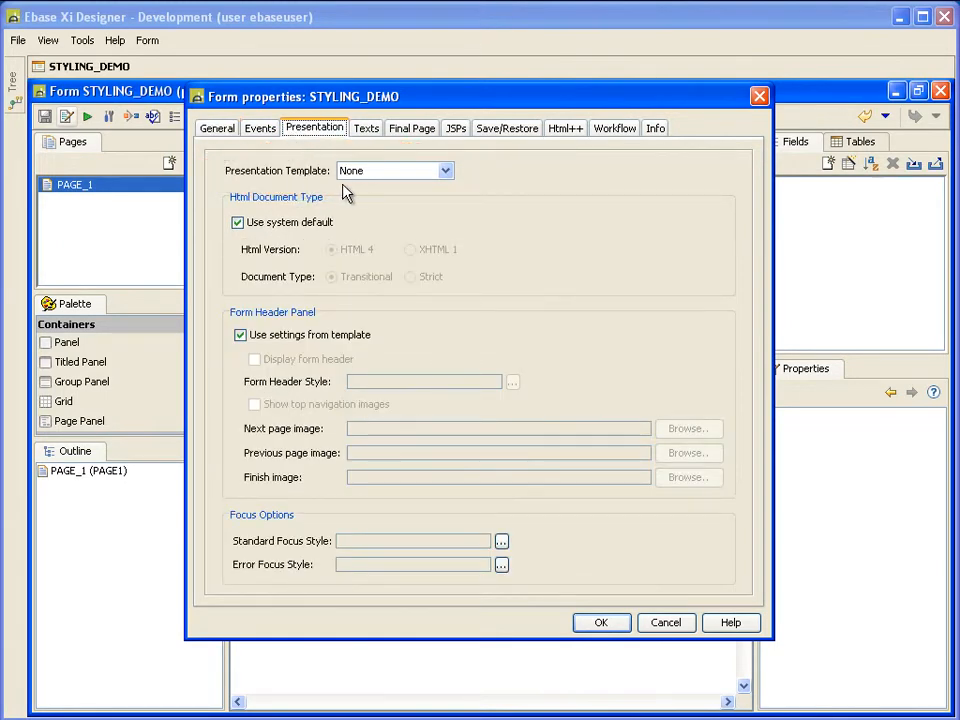
pyautogui.click(445, 171)
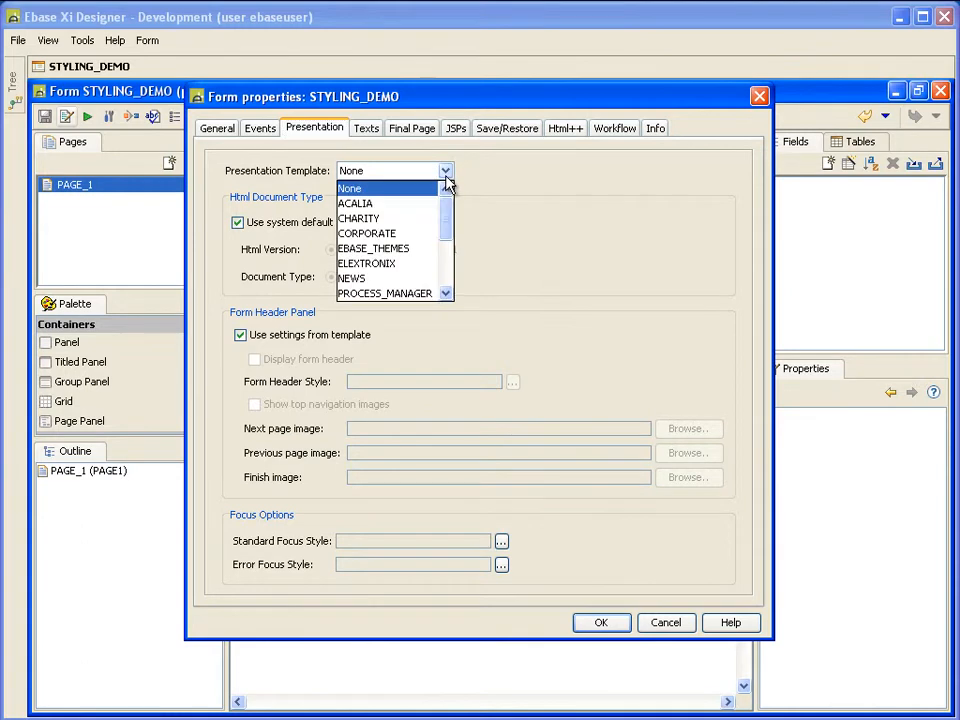
pyautogui.click(447, 293)
pyautogui.click(447, 293)
pyautogui.click(448, 295)
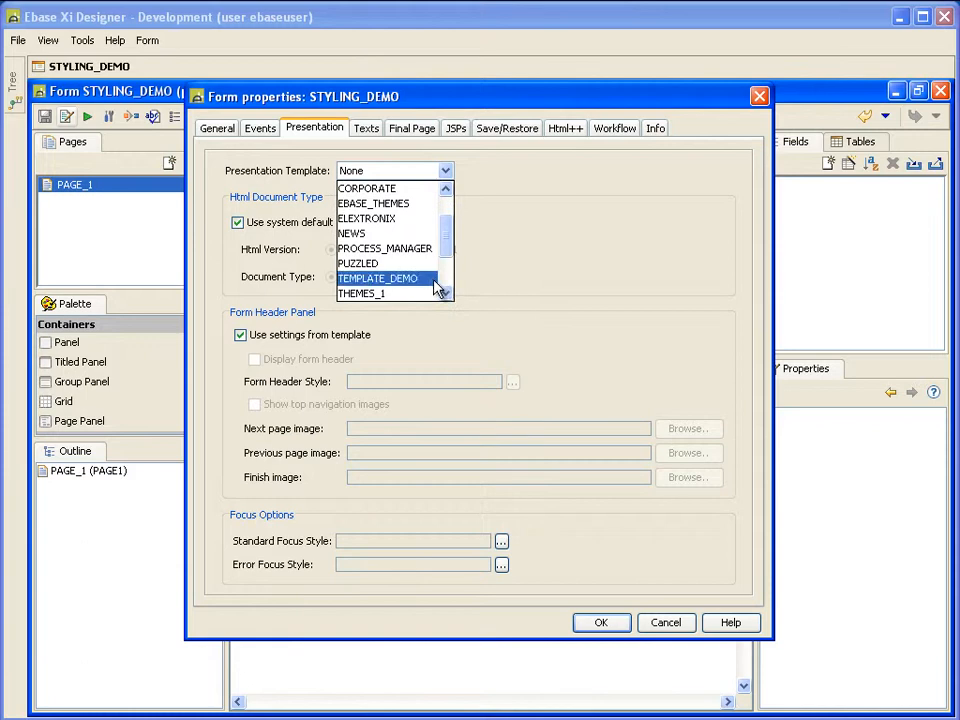
pyautogui.click(433, 281)
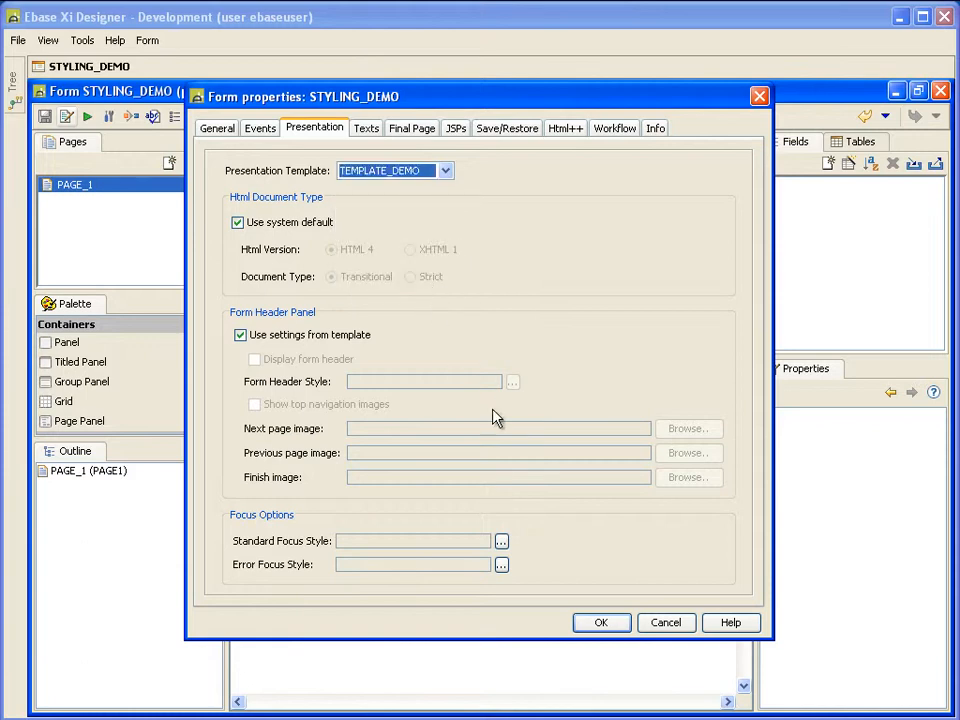
pyautogui.click(598, 626)
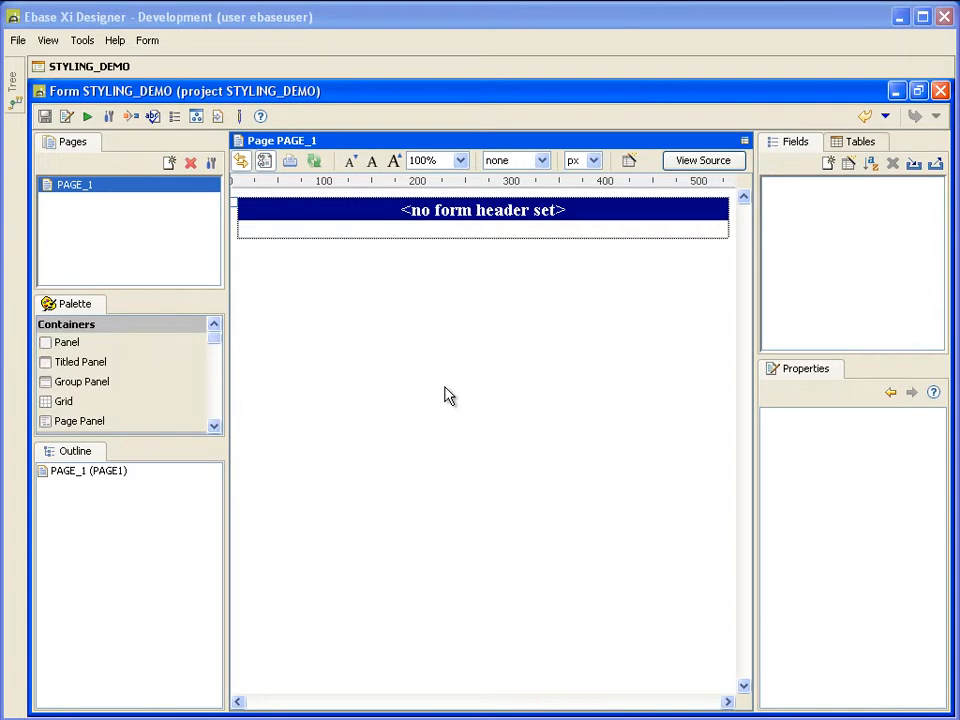
# Add a Panel control to PAGE_1 and assign the newRule class to its style through the advanced styling properties.
pyautogui.moveTo(189, 347); pyautogui.dragTo(176, 498)
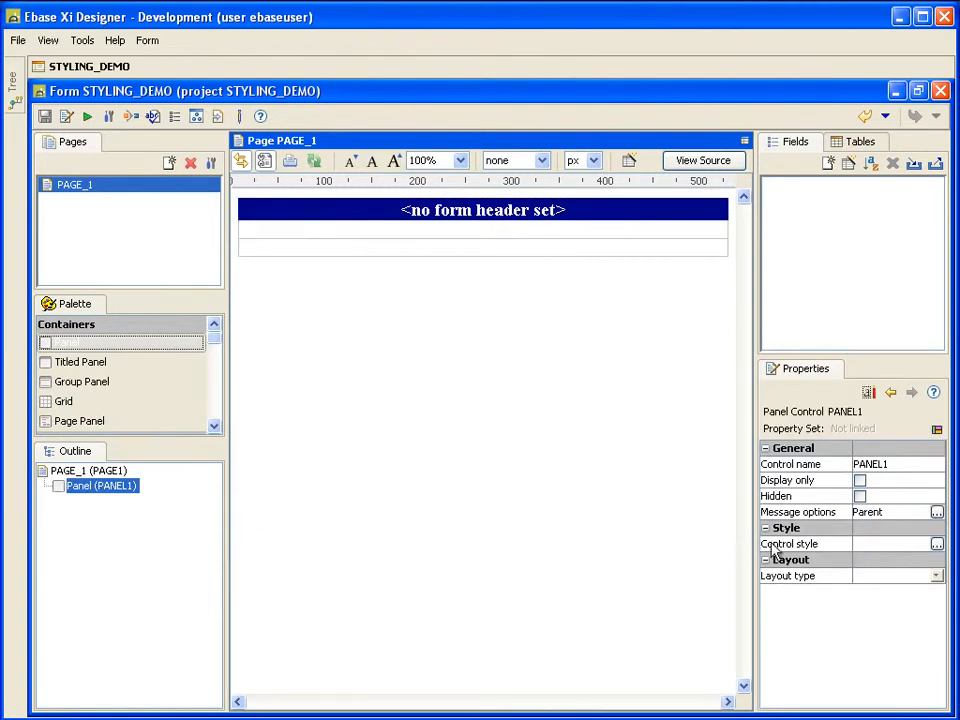
pyautogui.click(936, 545)
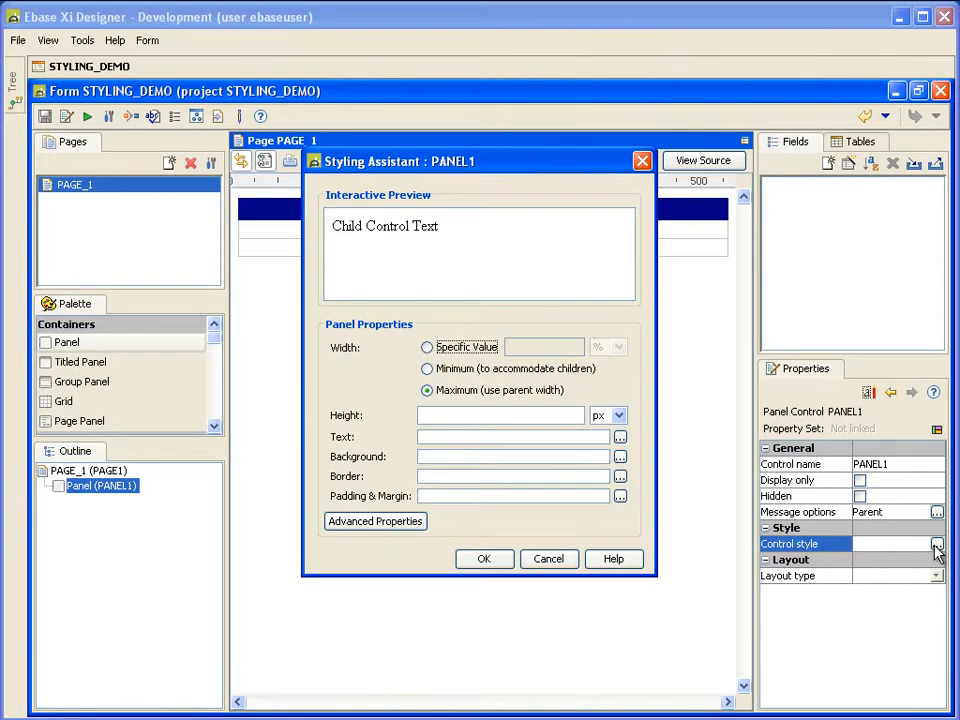
pyautogui.click(417, 522)
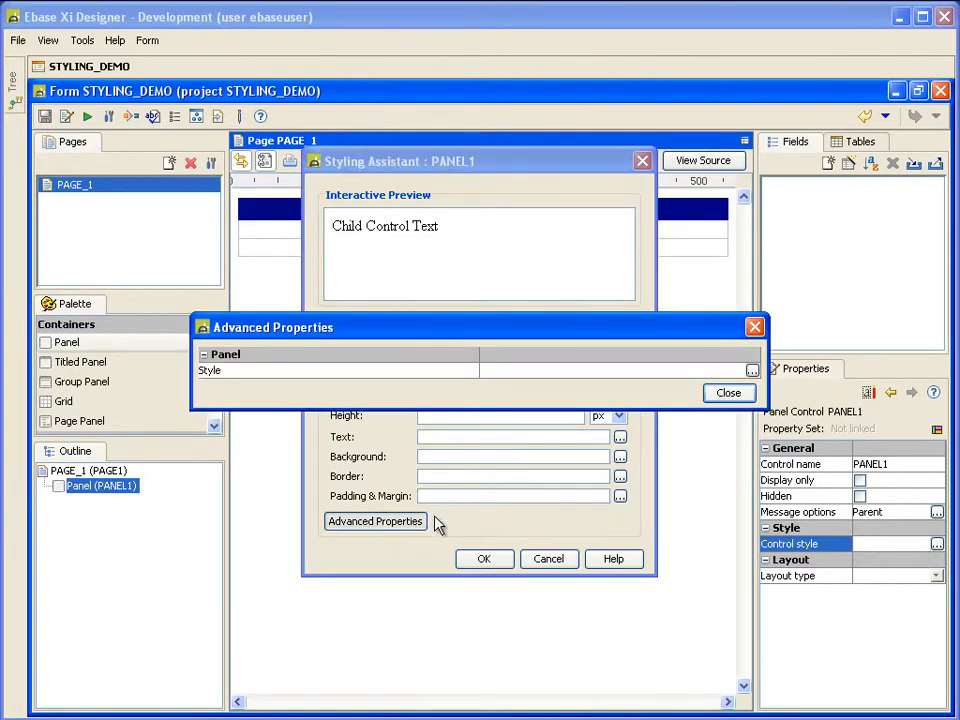
pyautogui.click(751, 371)
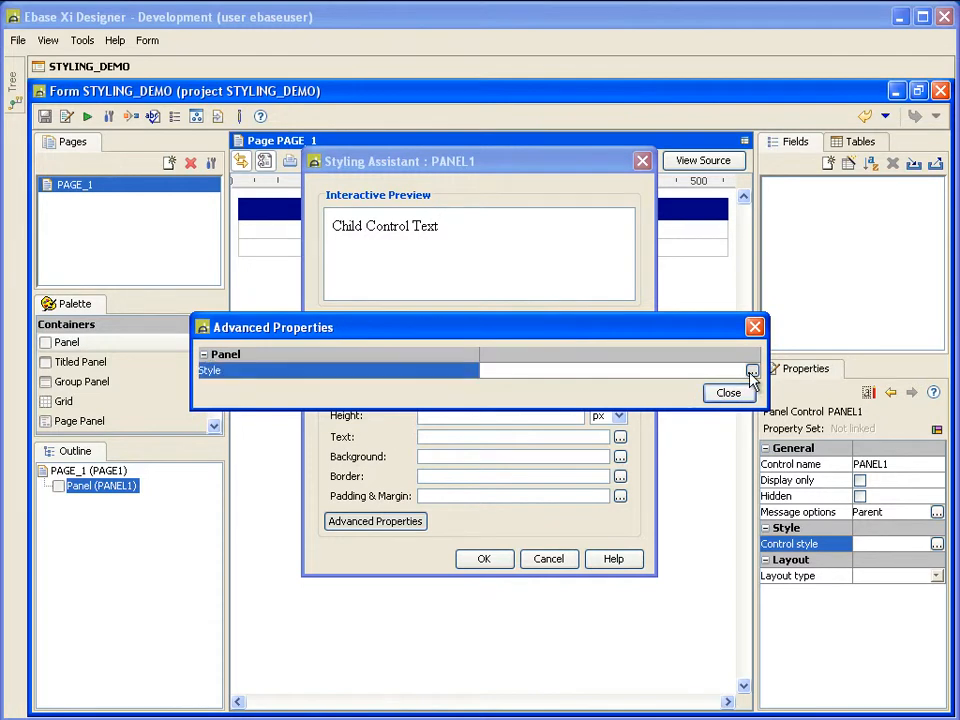
pyautogui.click(751, 372)
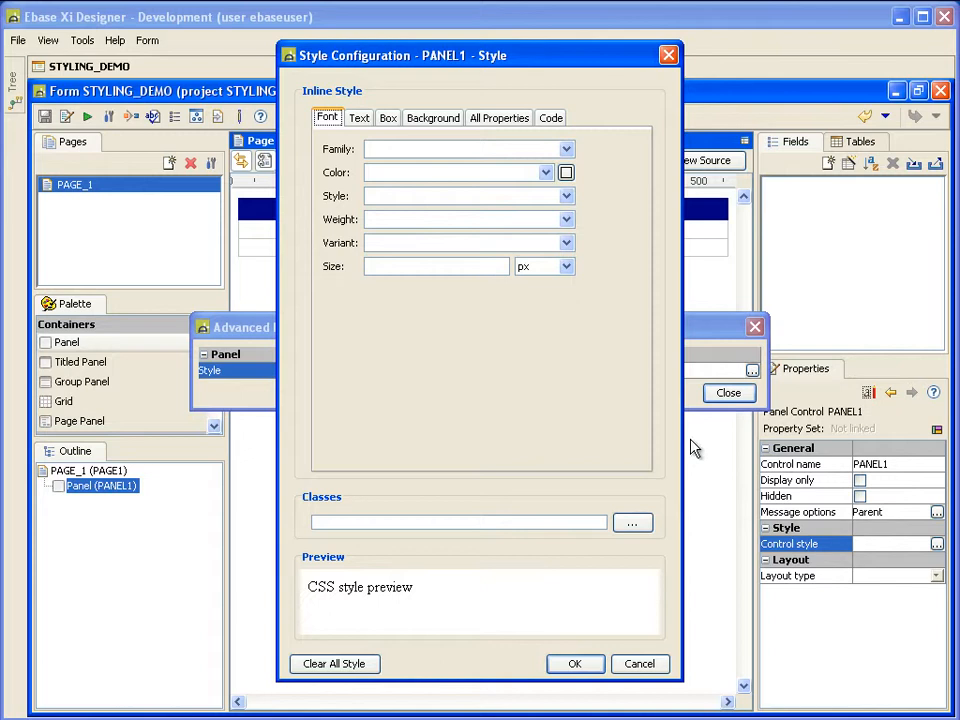
pyautogui.click(633, 523)
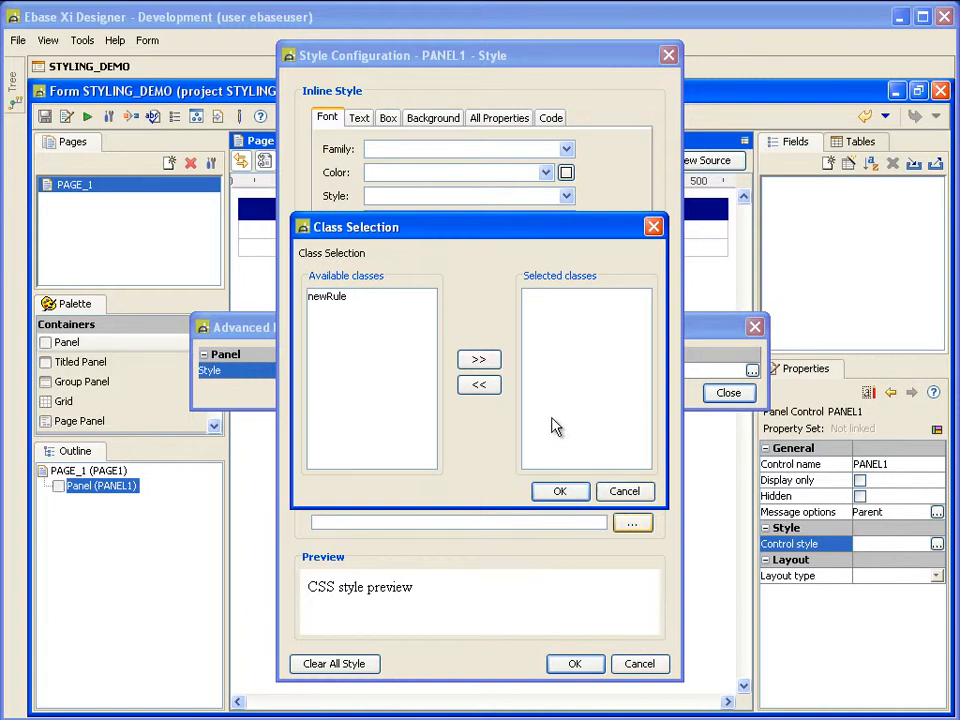
pyautogui.click(372, 298)
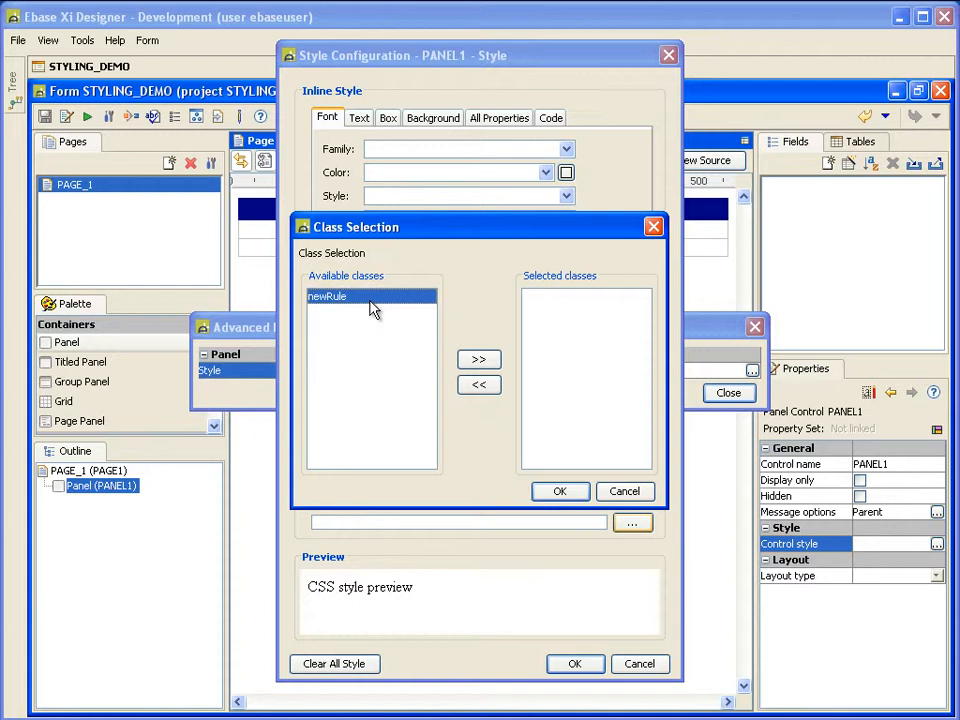
pyautogui.click(479, 360)
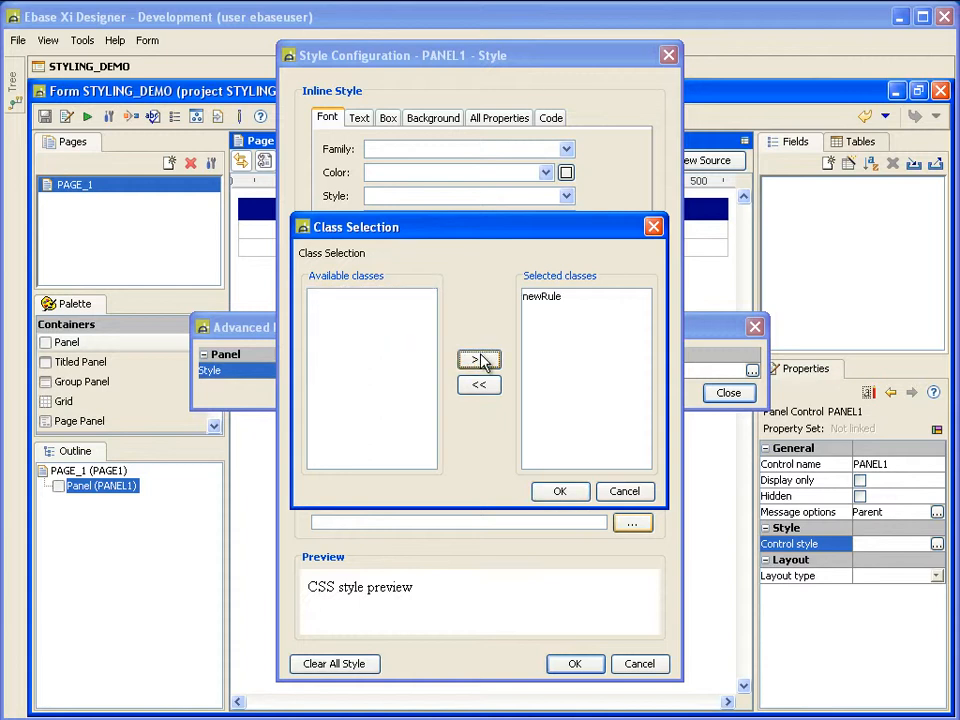
pyautogui.click(540, 491)
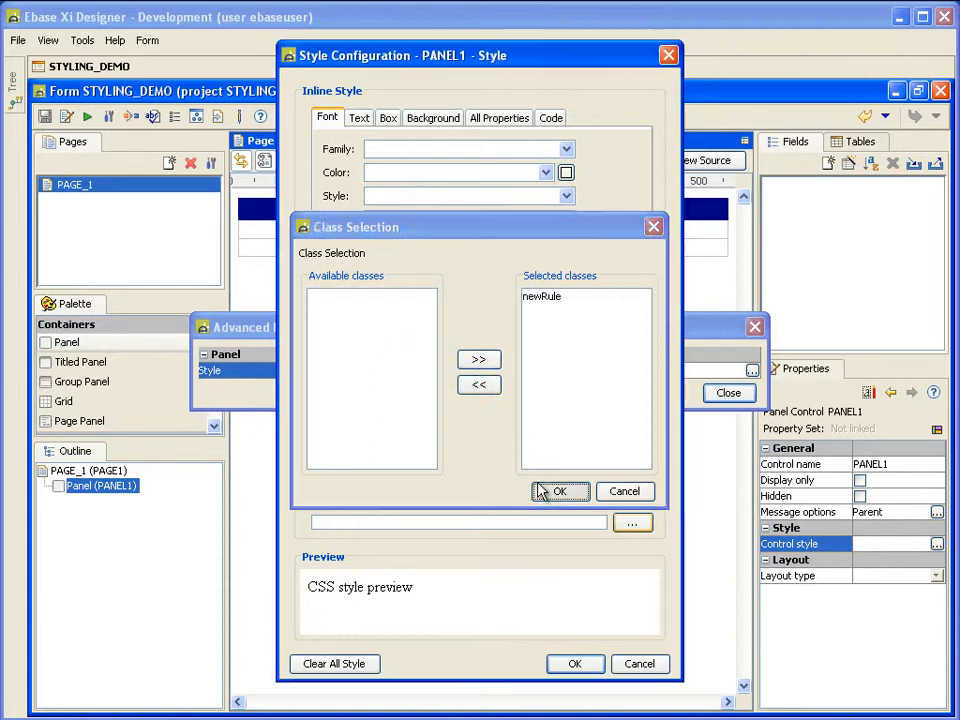
pyautogui.click(574, 663)
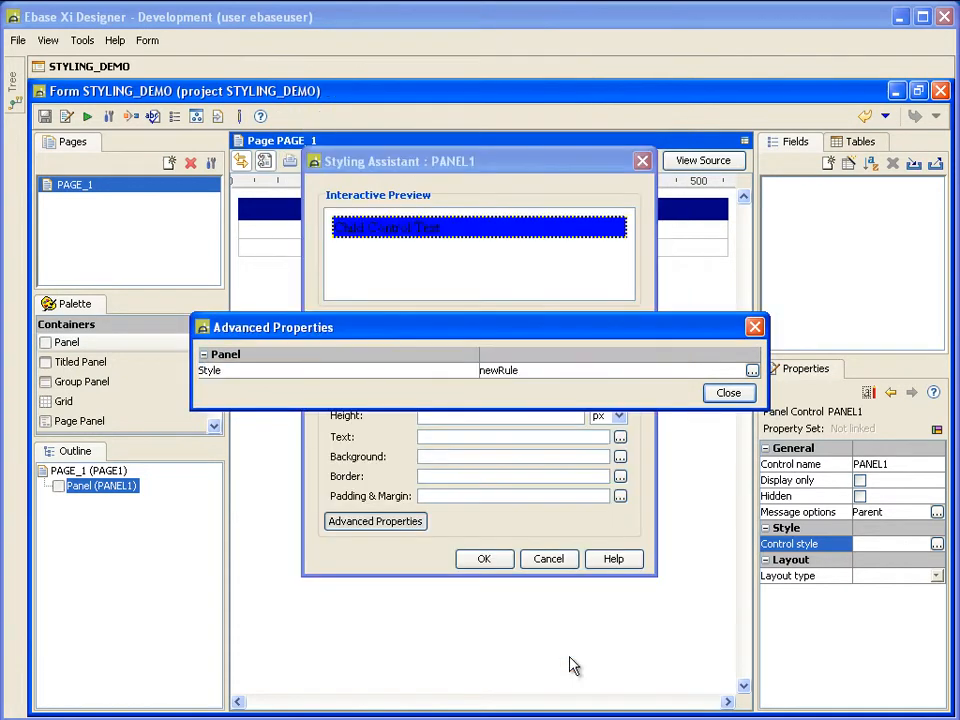
pyautogui.click(728, 394)
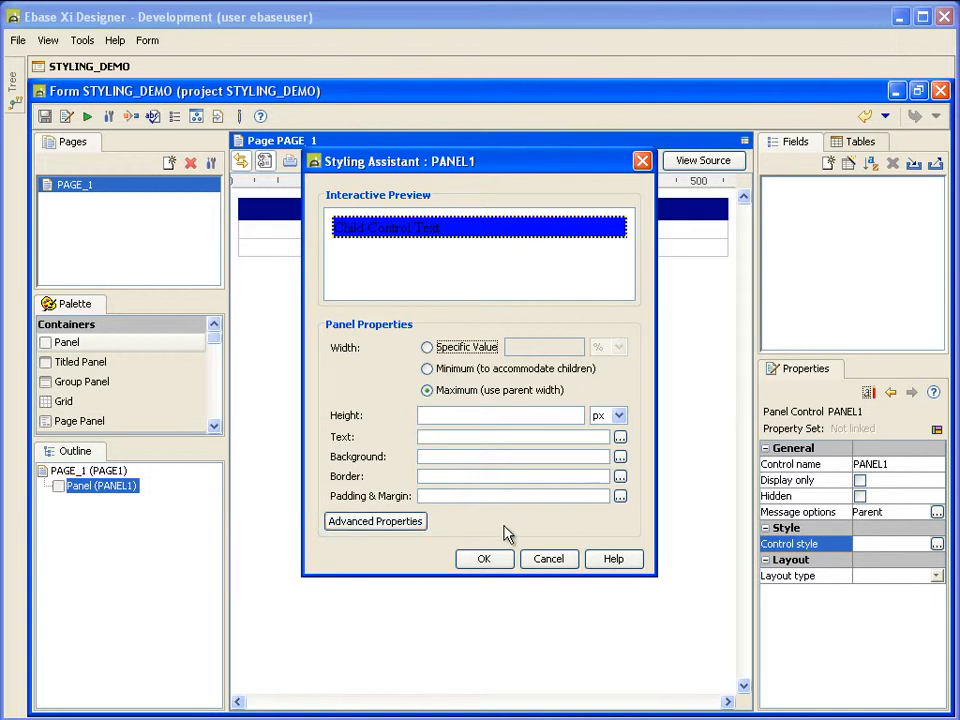
pyautogui.click(484, 561)
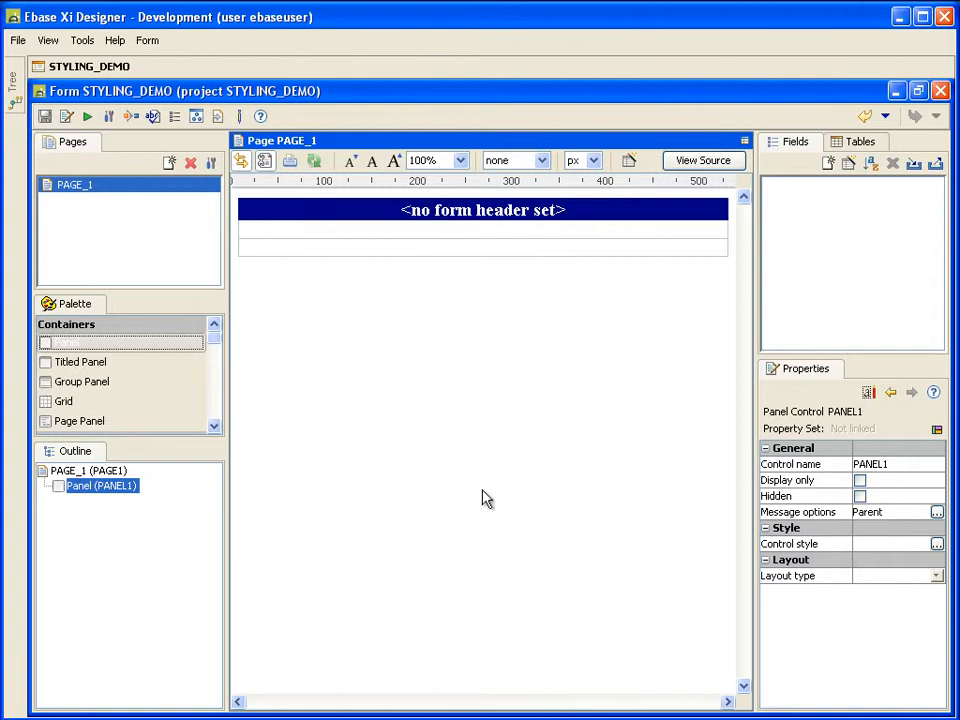
# Link PANEL1 to the panel_demo_02 property set of the presentation template.
pyautogui.click(938, 430)
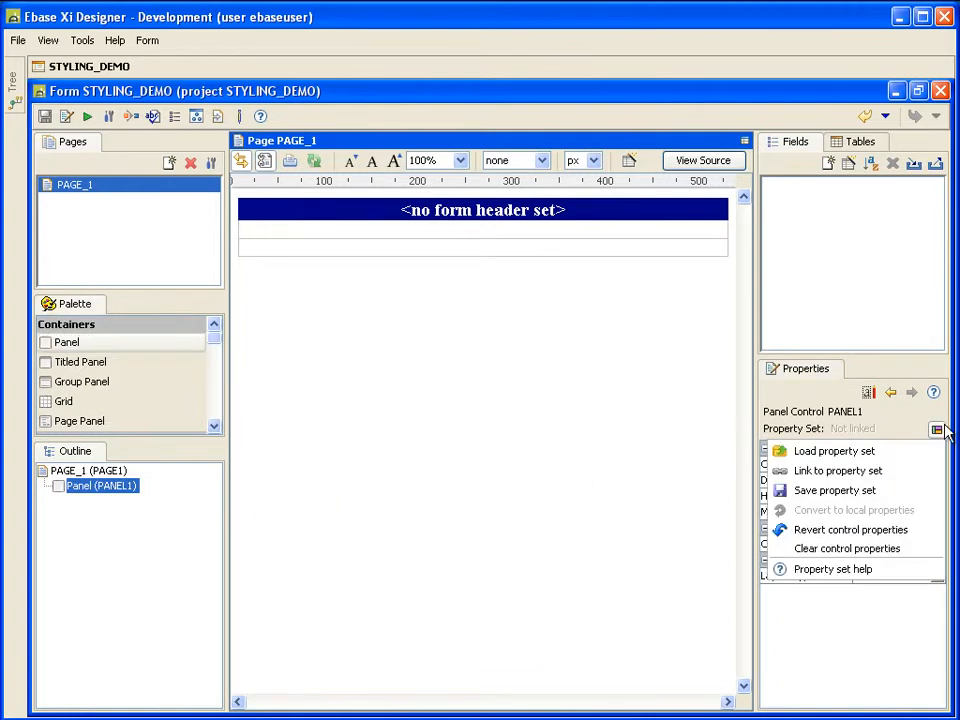
pyautogui.click(926, 472)
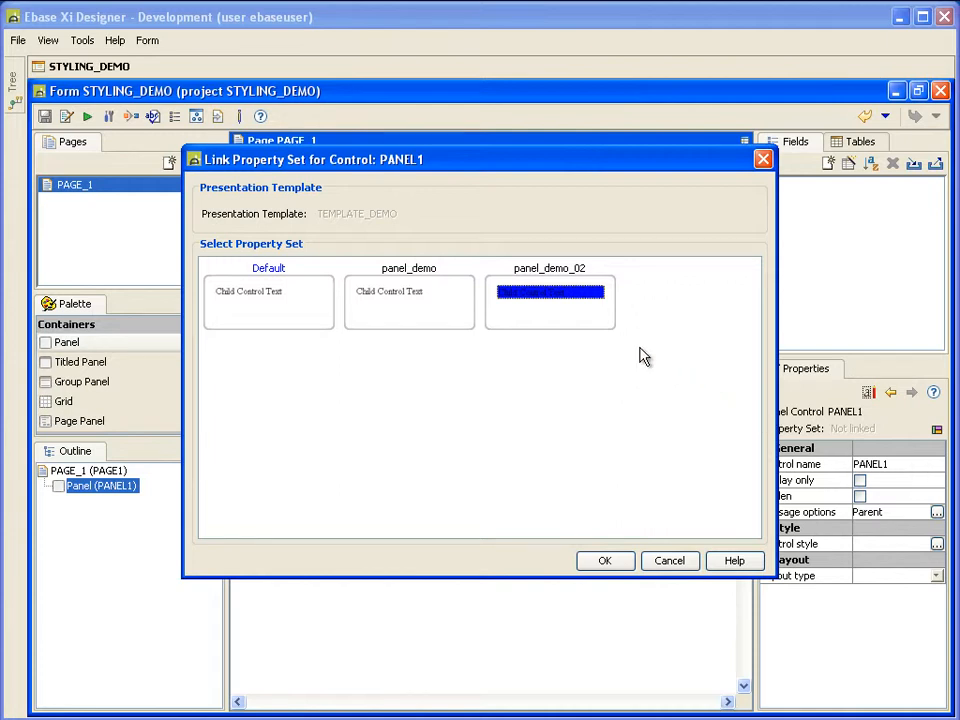
pyautogui.click(598, 325)
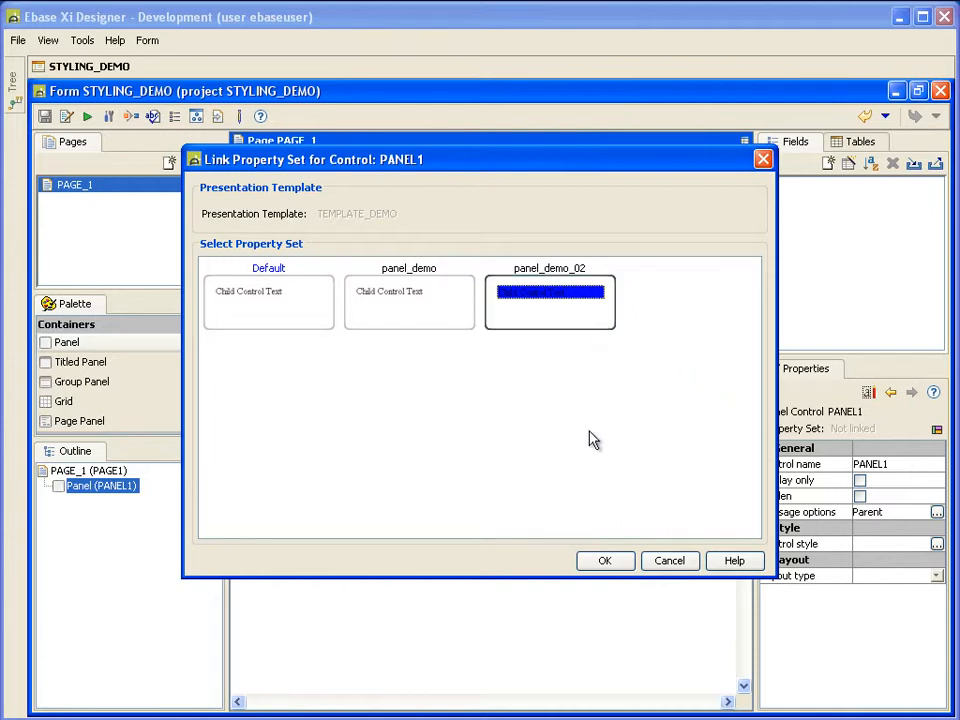
pyautogui.click(598, 565)
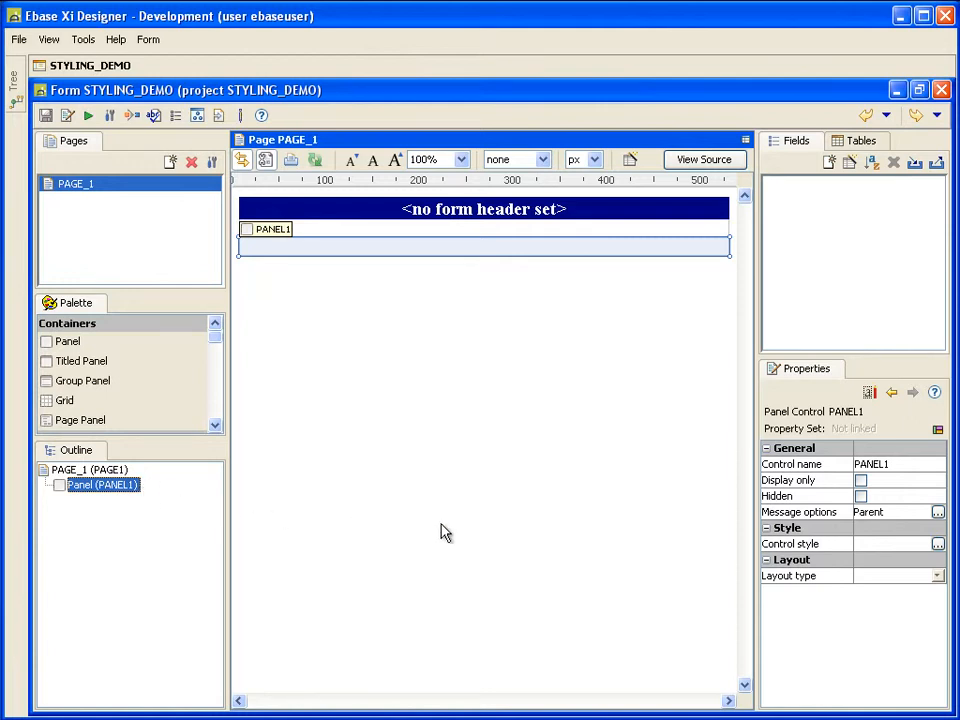
# Style PANEL1 with background color #FFFF00 and a 2px solid #FF0000 border on all sides.
pyautogui.click(937, 544)
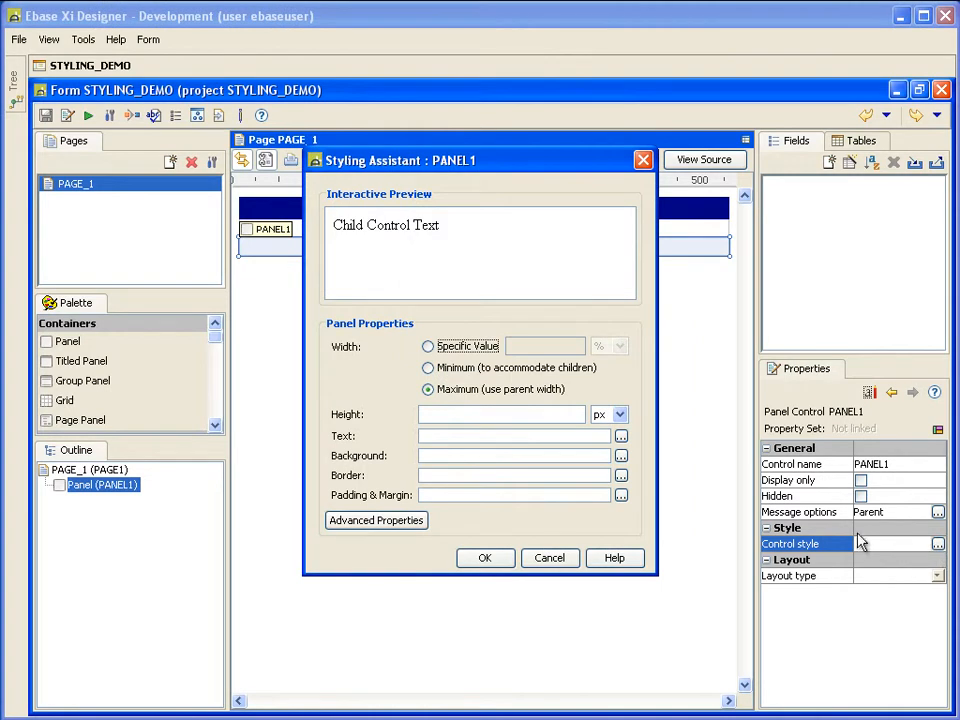
pyautogui.click(621, 456)
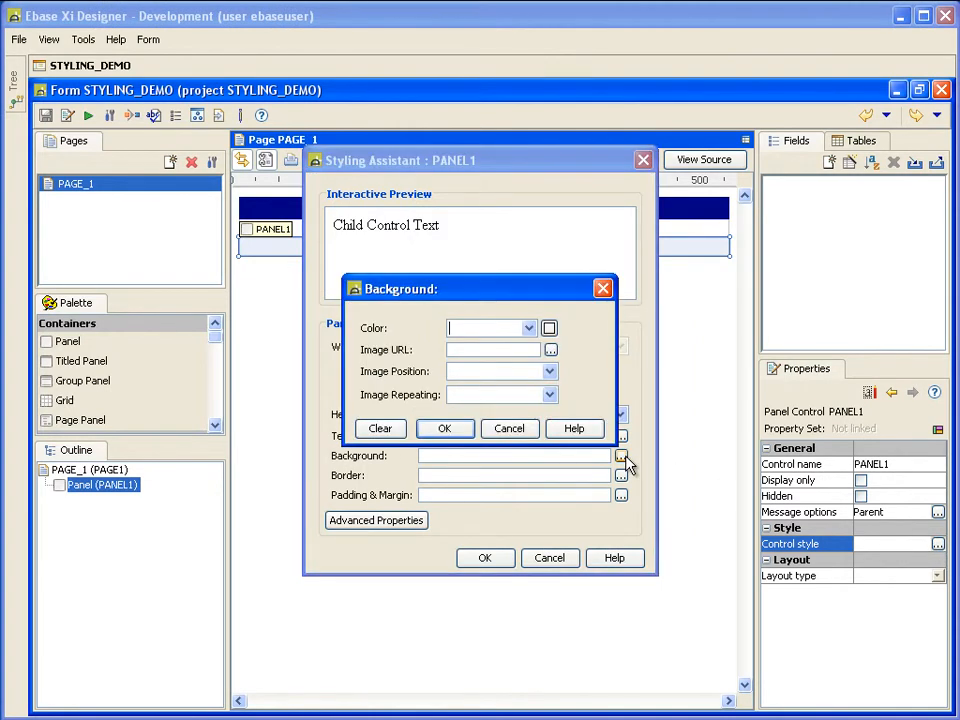
pyautogui.click(540, 331)
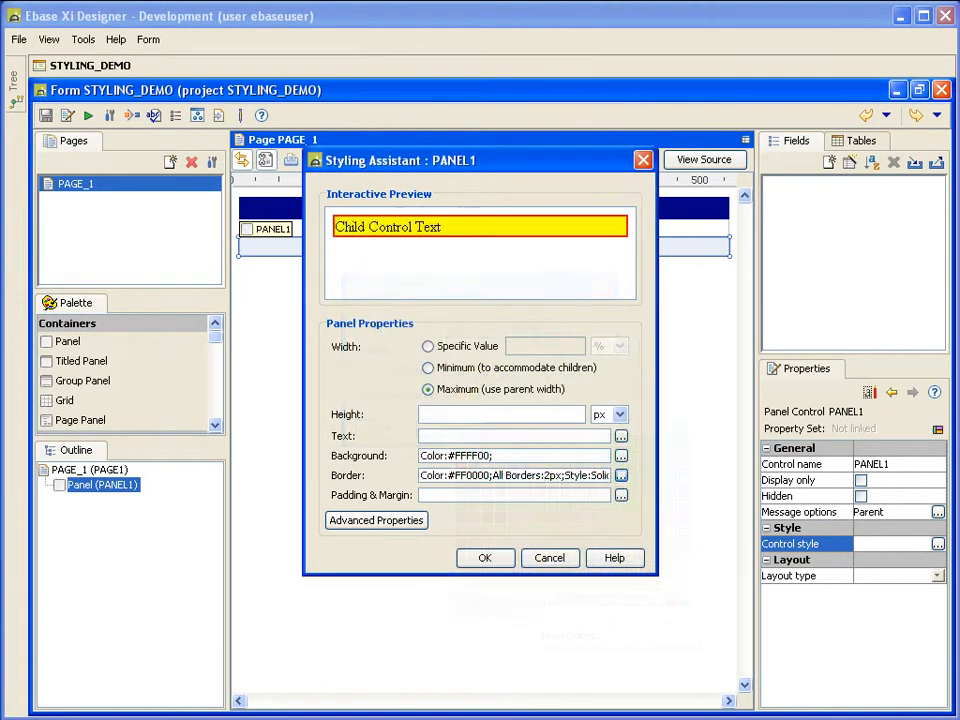
pyautogui.click(490, 558)
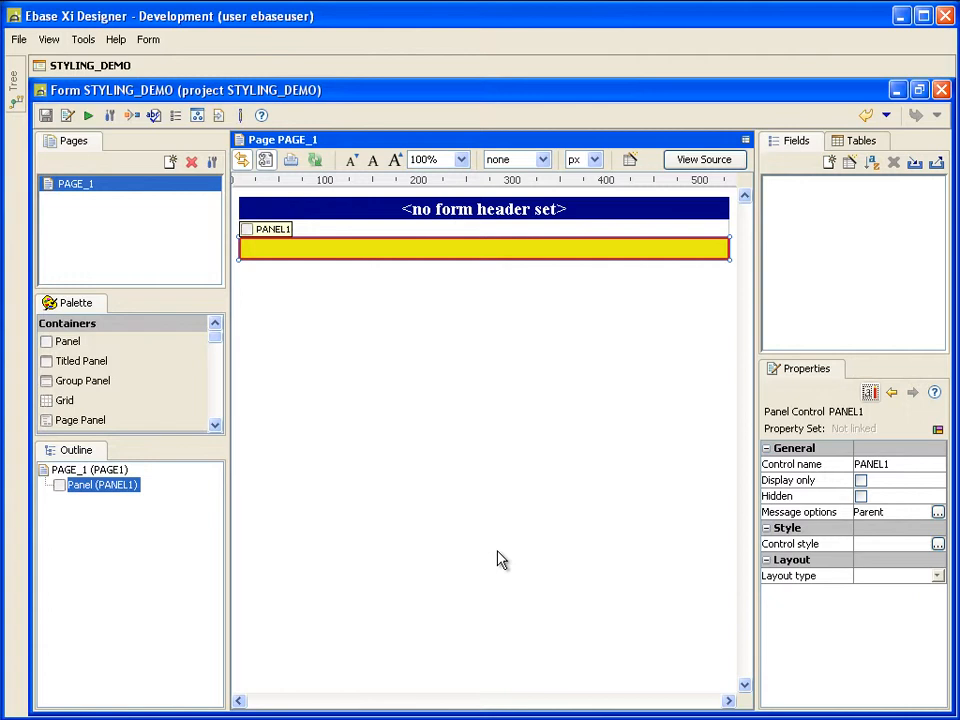
# Save PANEL1's control properties as a property set named panel_demo_03 in the TEMPLATE_DEMO presentation template.
pyautogui.click(938, 429)
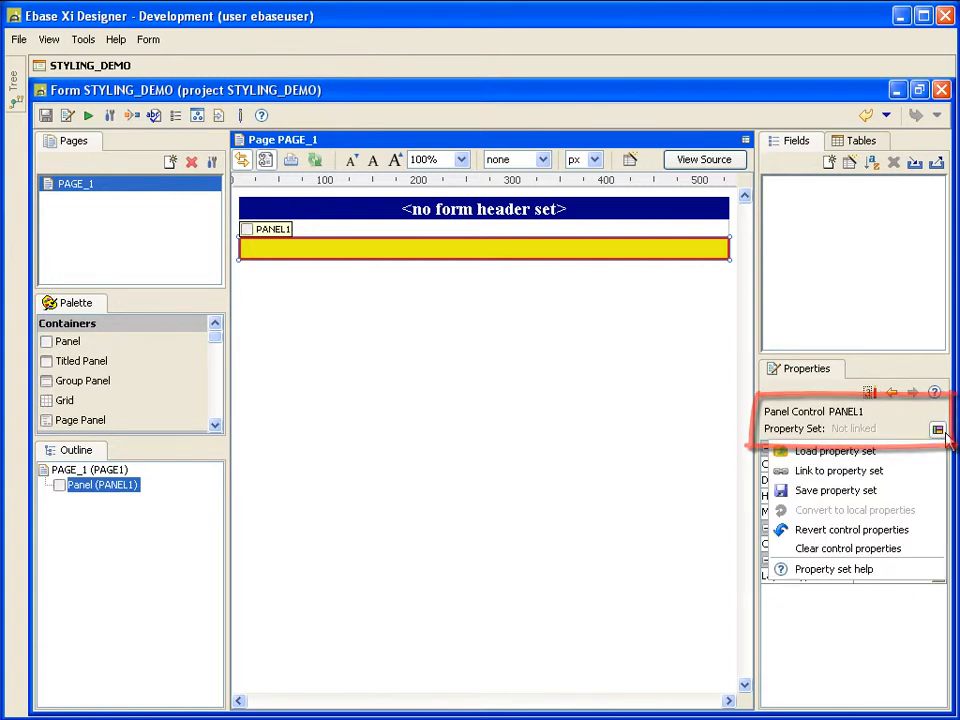
pyautogui.click(933, 494)
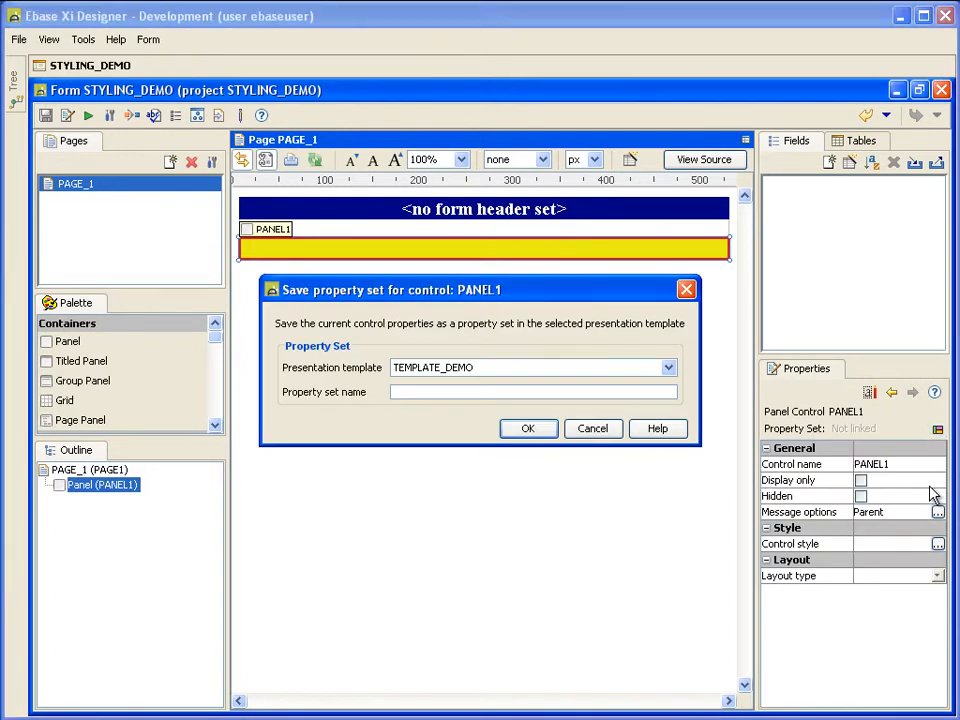
pyautogui.click(660, 387)
pyautogui.write('panel_demo_03')
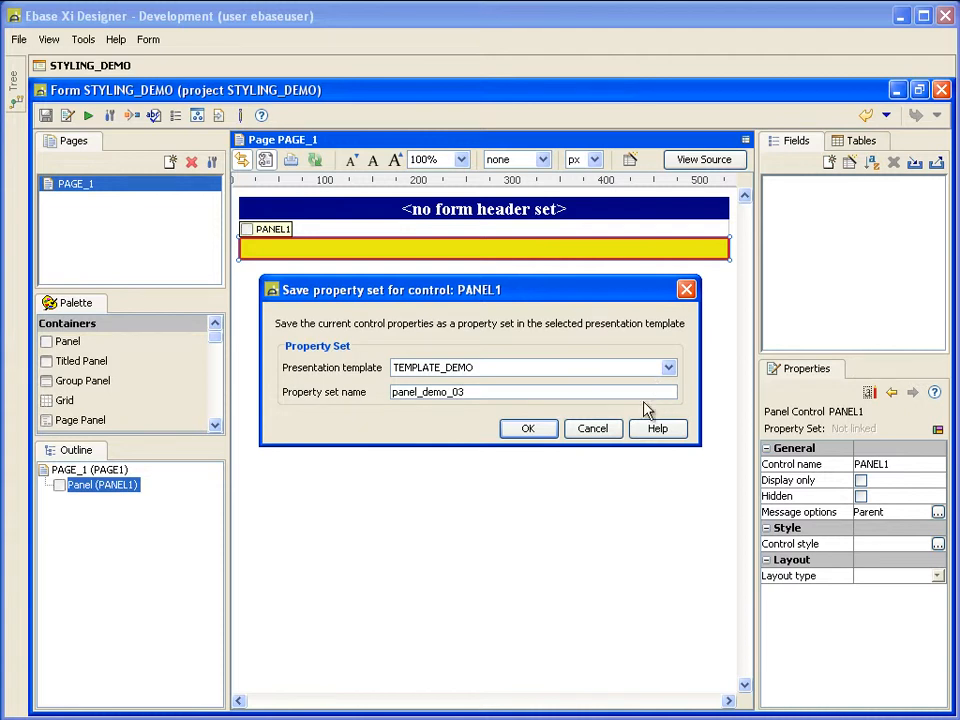
pyautogui.click(527, 428)
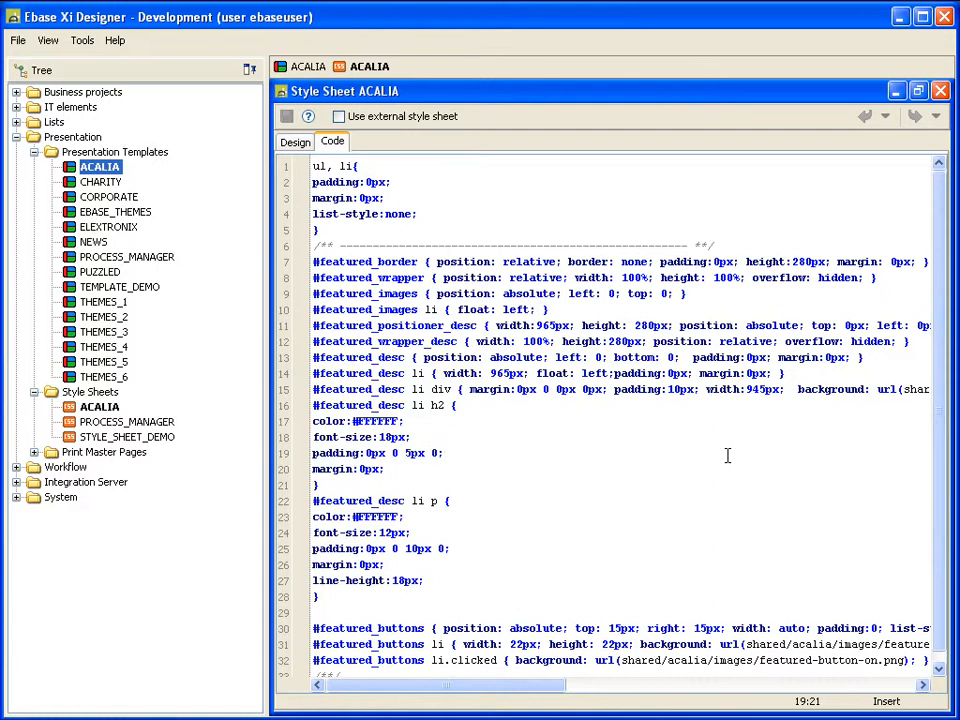
# Show the ACALIA style sheet in its design view instead of the code.
pyautogui.click(298, 142)
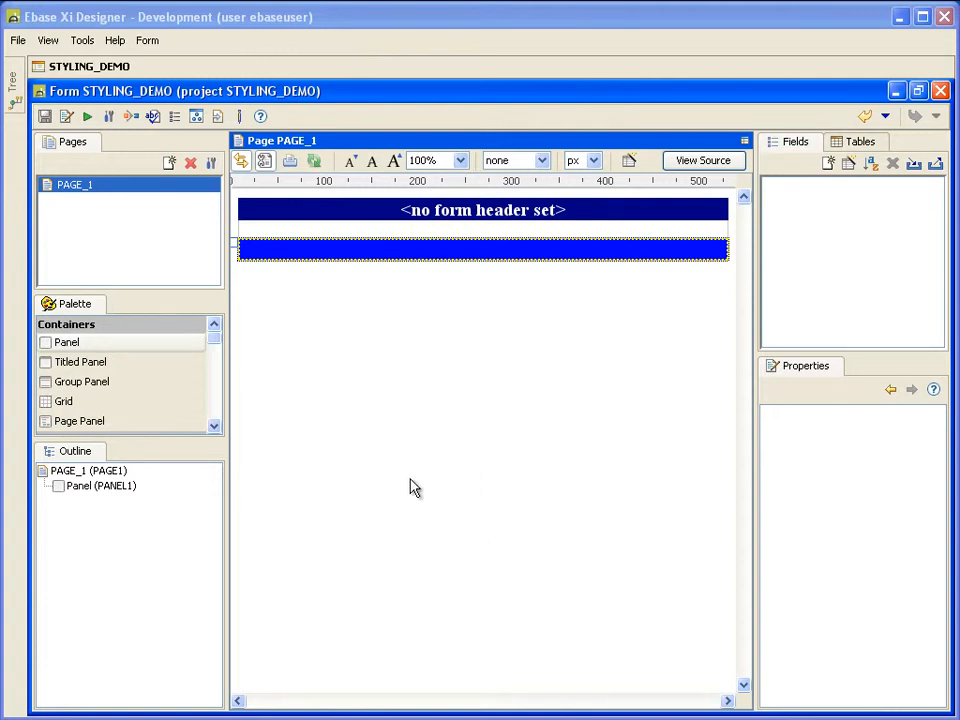
# Select PANEL1 in the STYLING_DEMO form and open its linked panel_demo_02 property set.
pyautogui.click(97, 487)
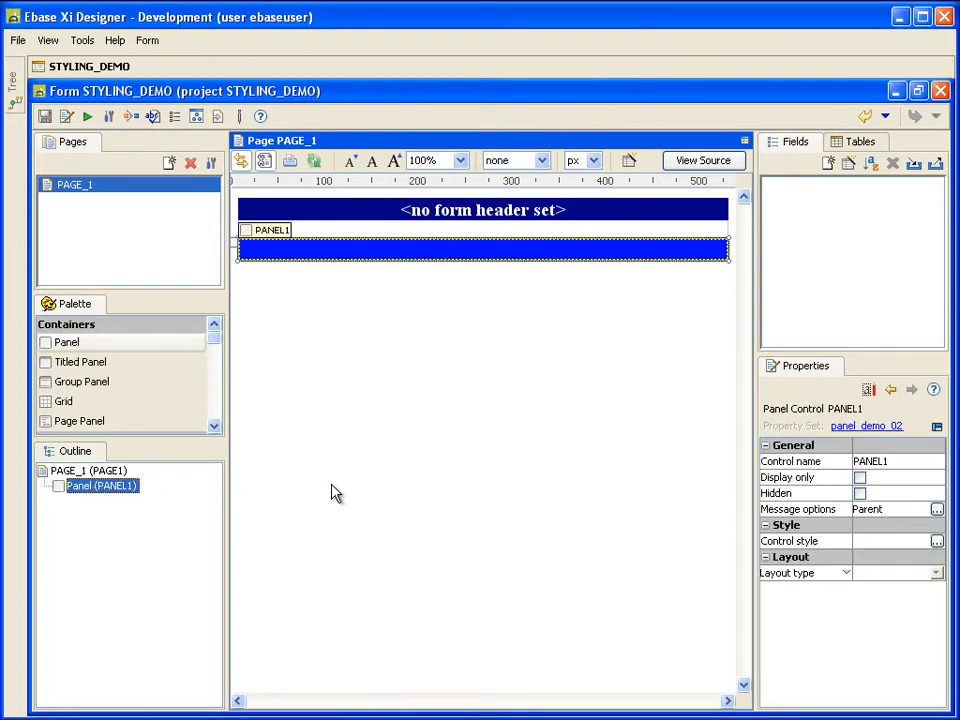
pyautogui.click(853, 428)
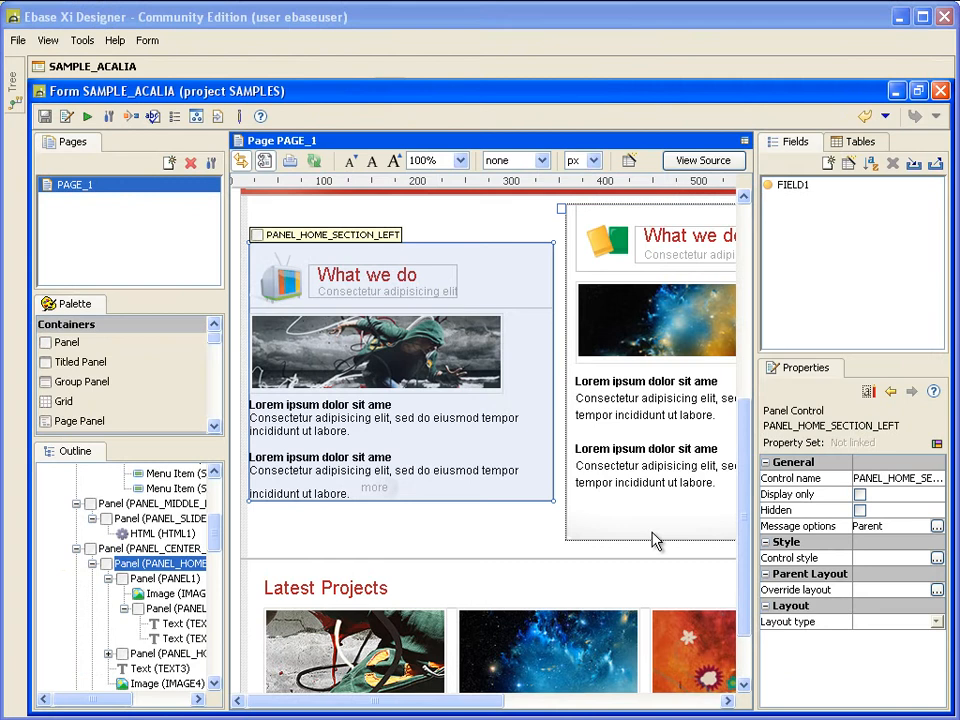
# Link the PANEL_HOME_SECTION_LEFT panel in the SAMPLE_ACALIA form to the home_section_left property set.
pyautogui.click(937, 443)
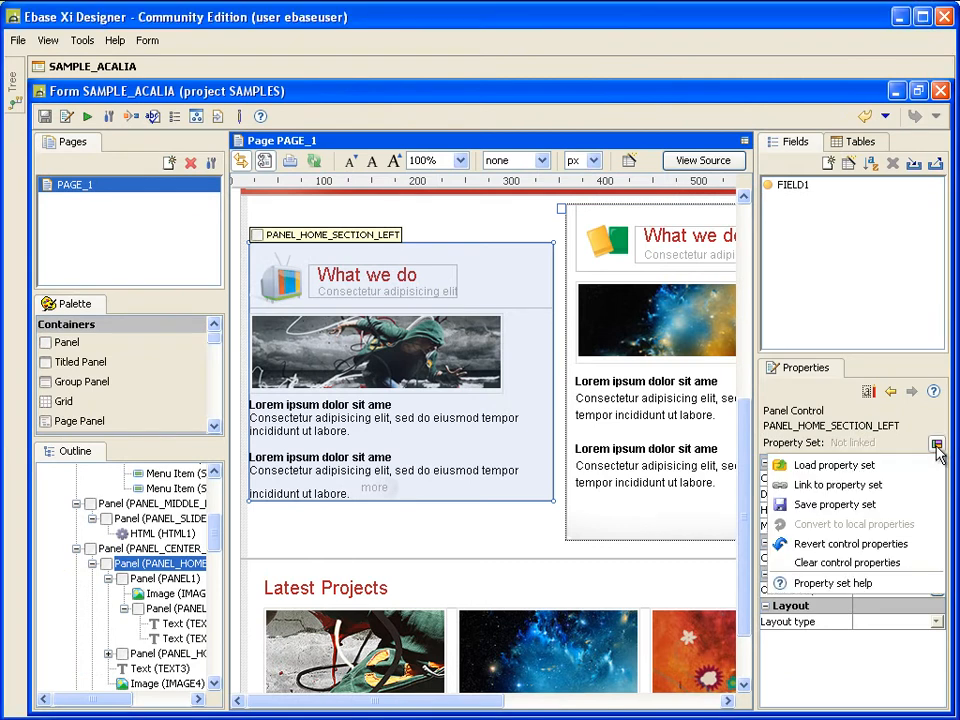
pyautogui.click(935, 485)
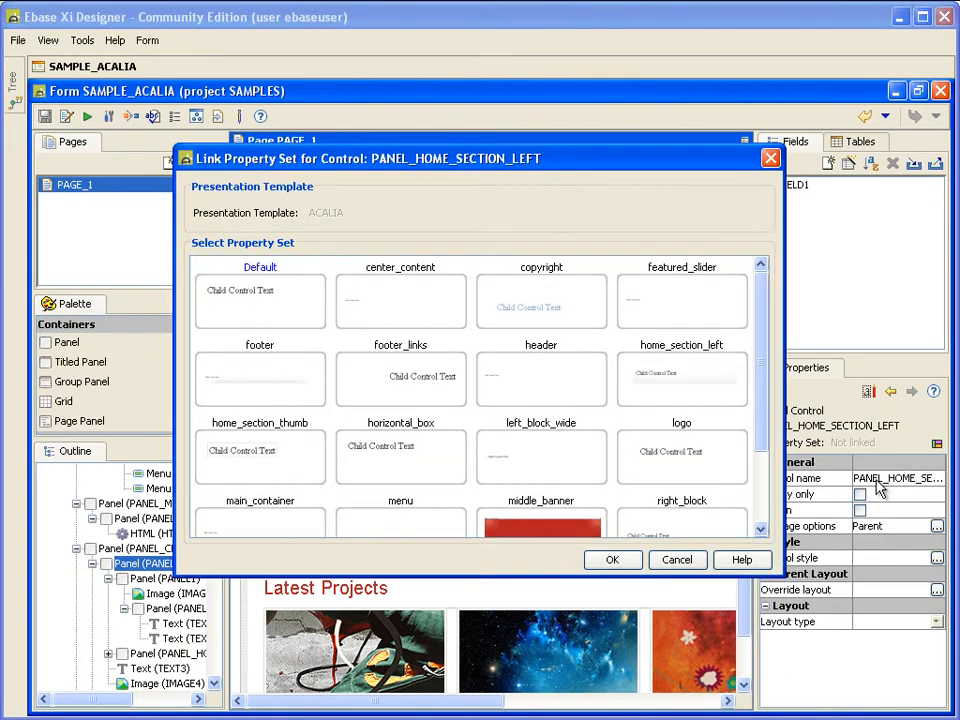
pyautogui.click(707, 394)
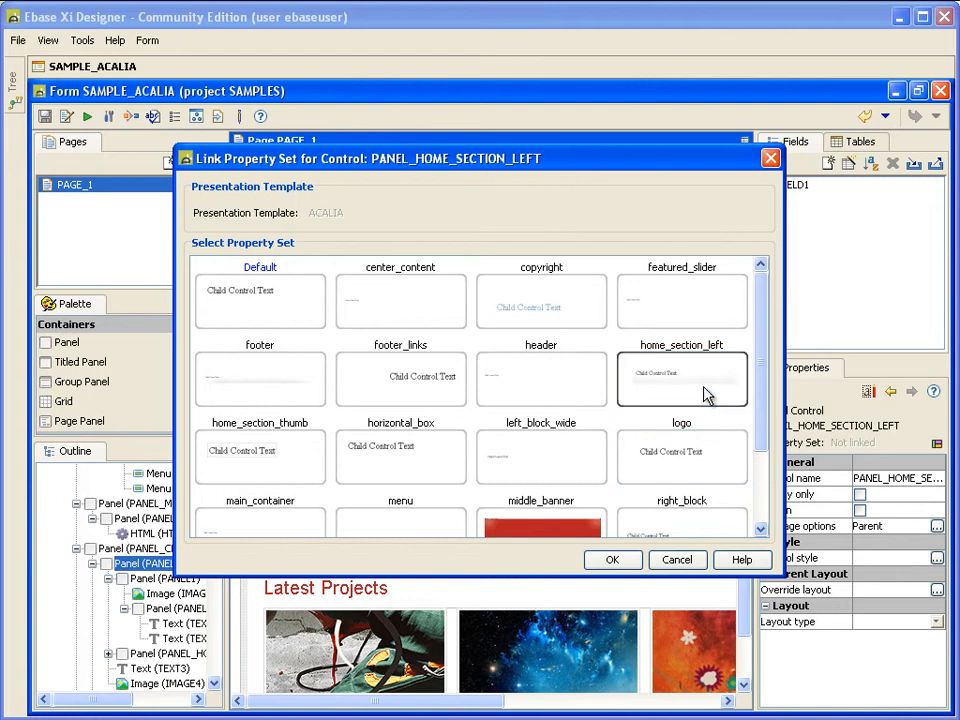
pyautogui.click(612, 559)
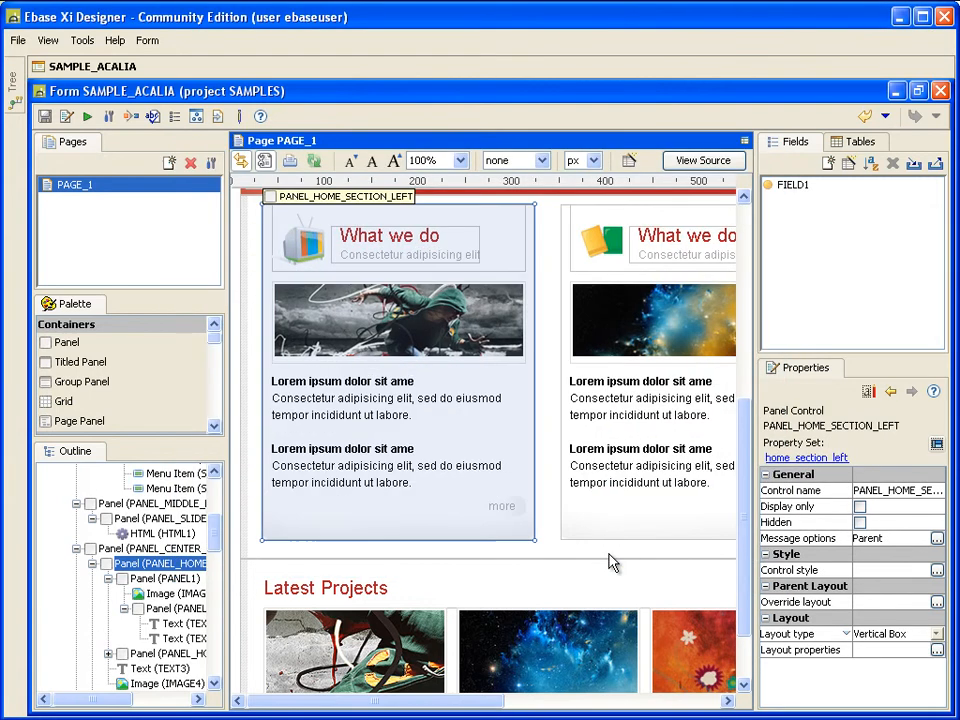